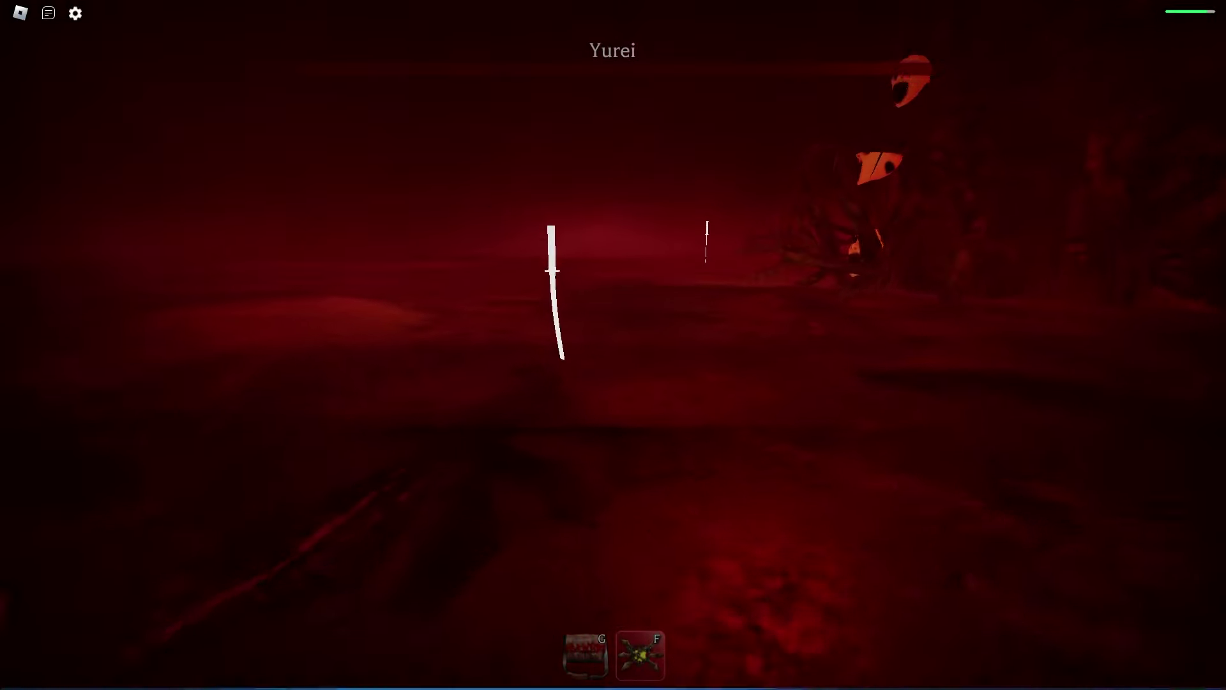
Pick up two nearby katanas and equip the first one
key("e")
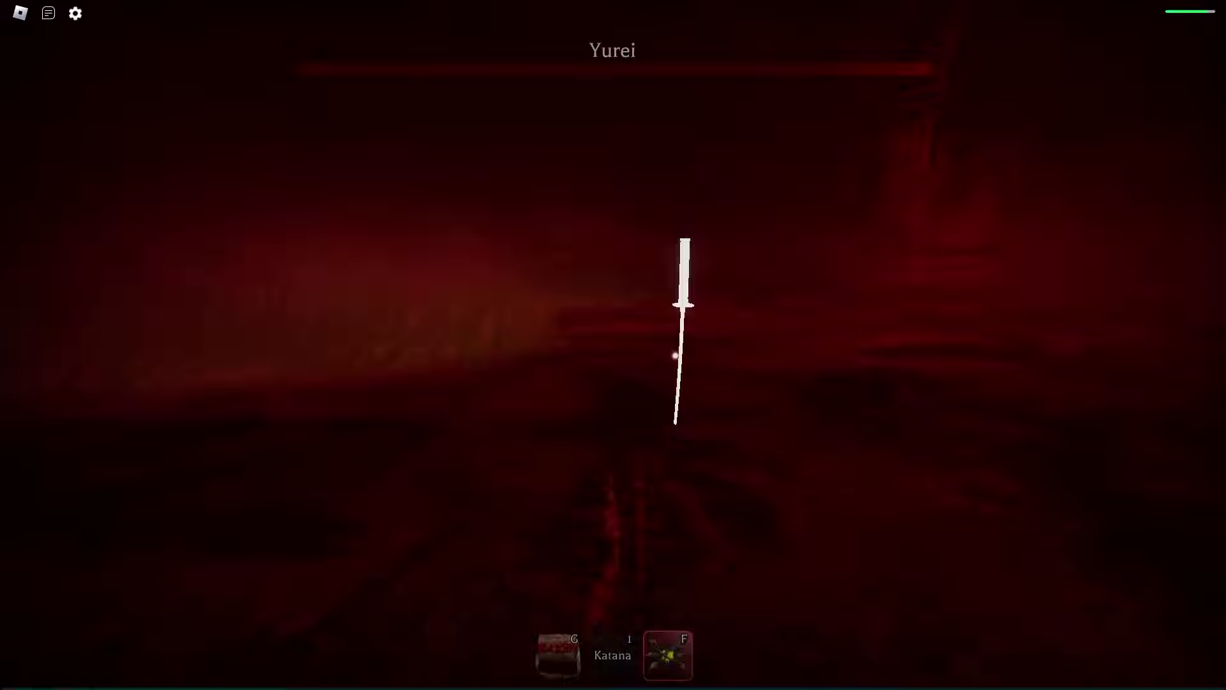
key("e")
key("1")
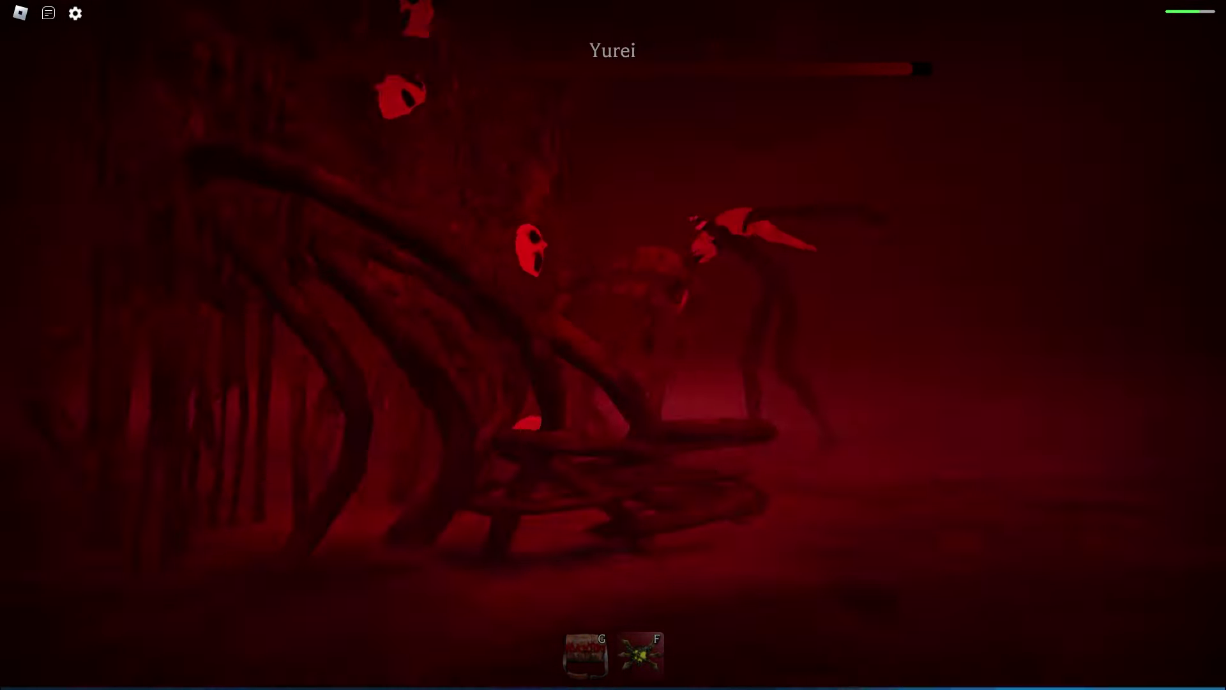
key("f")
key("f")
Collect three more katanas and throw two of them into Yurei
key("e")
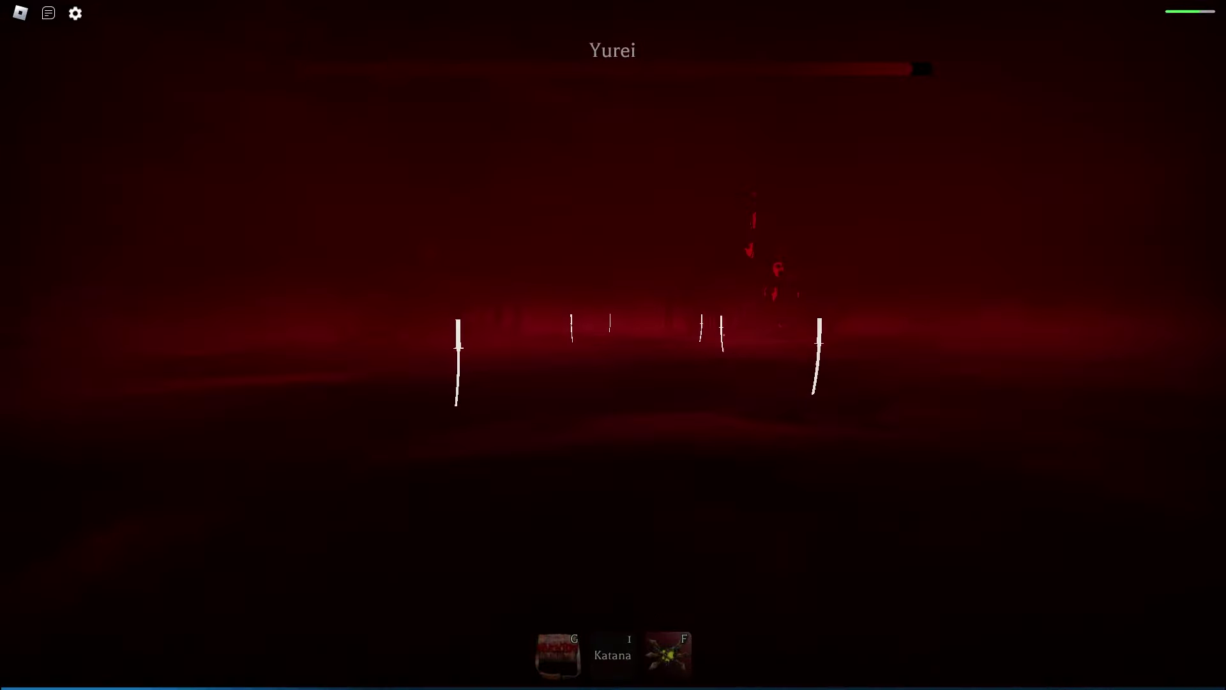
key("e")
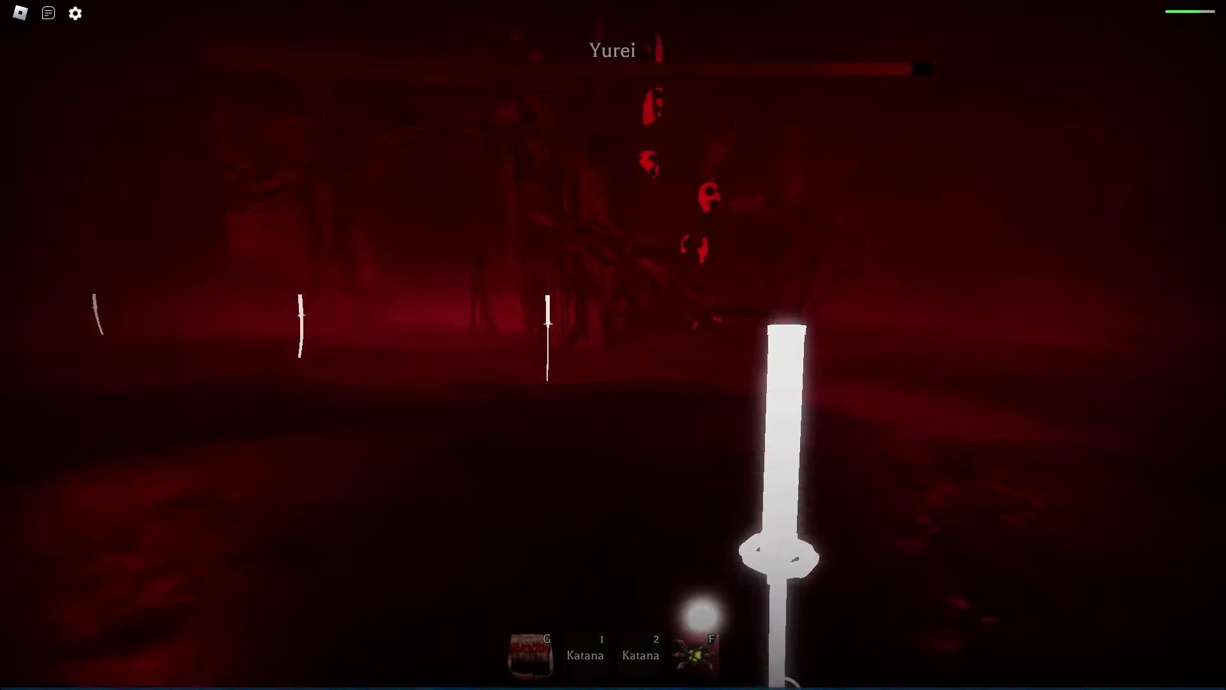
key("e")
key("1")
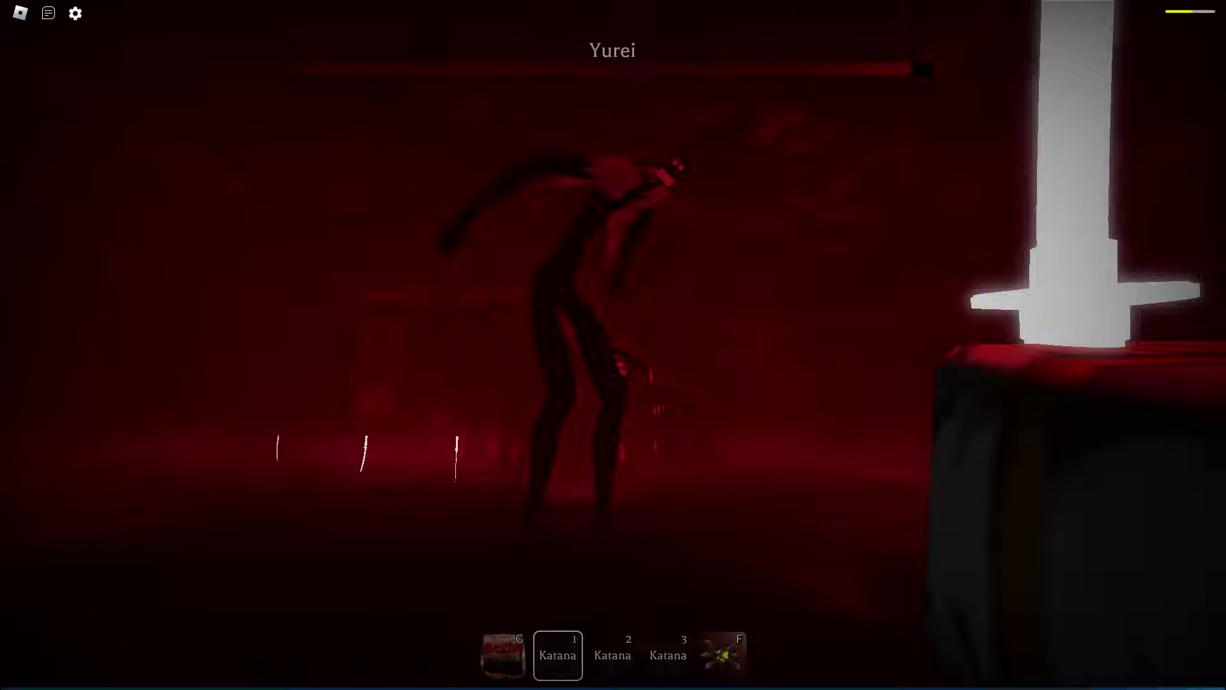
left_click(824, 396)
key("3")
key("2")
left_click(614, 345)
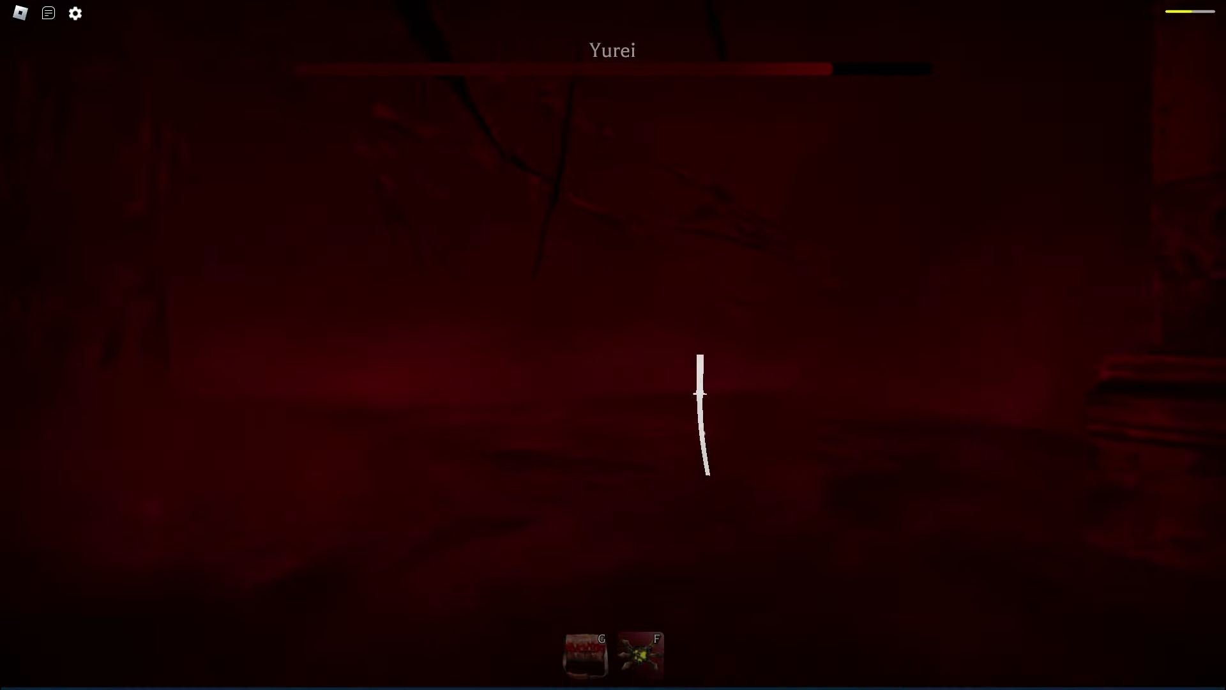
Throw two already-collected katanas into Yurei
key("1")
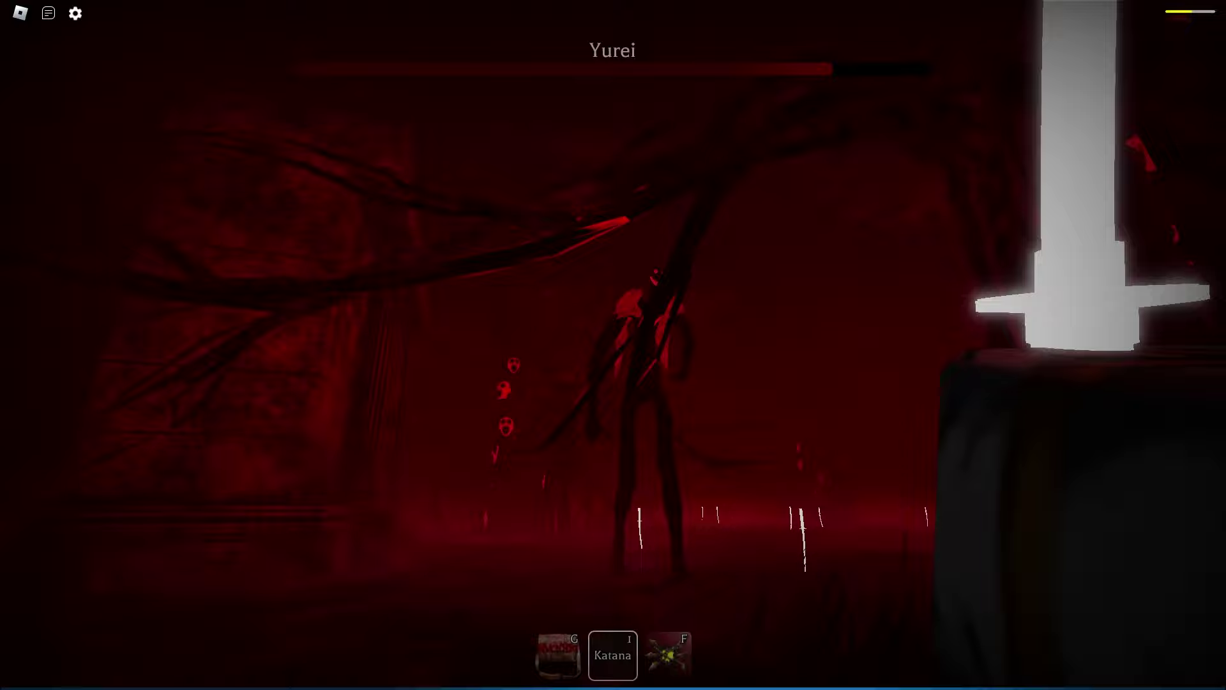
left_click(613, 345)
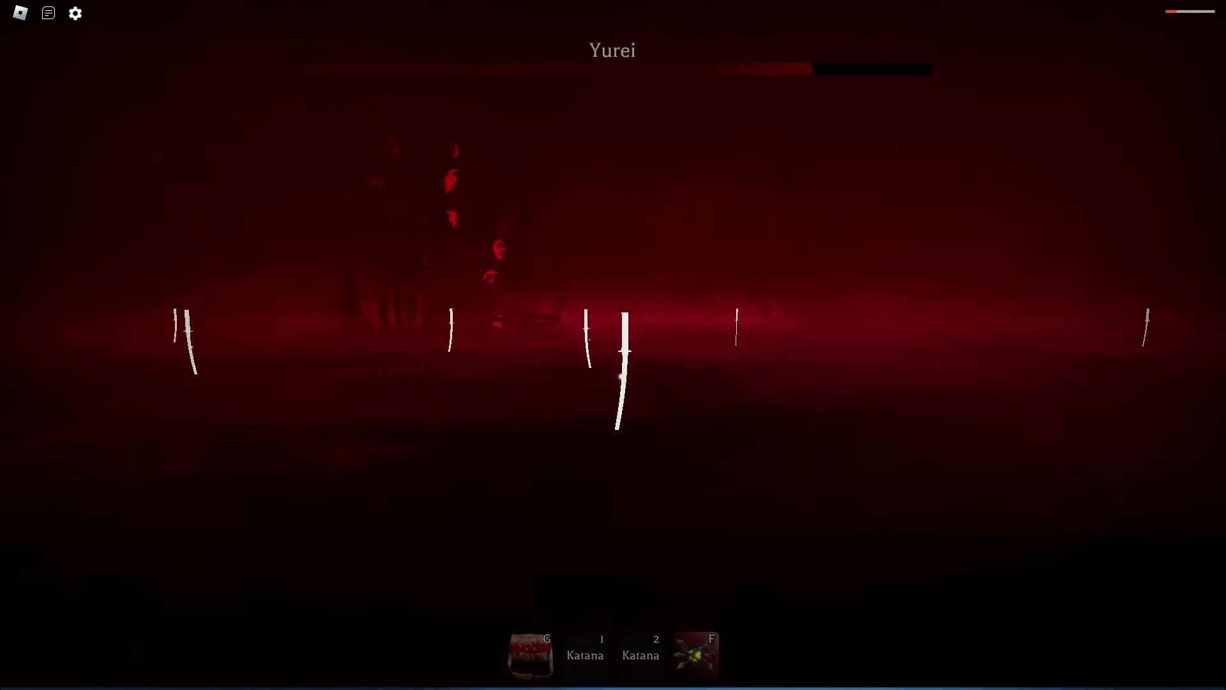
key("1")
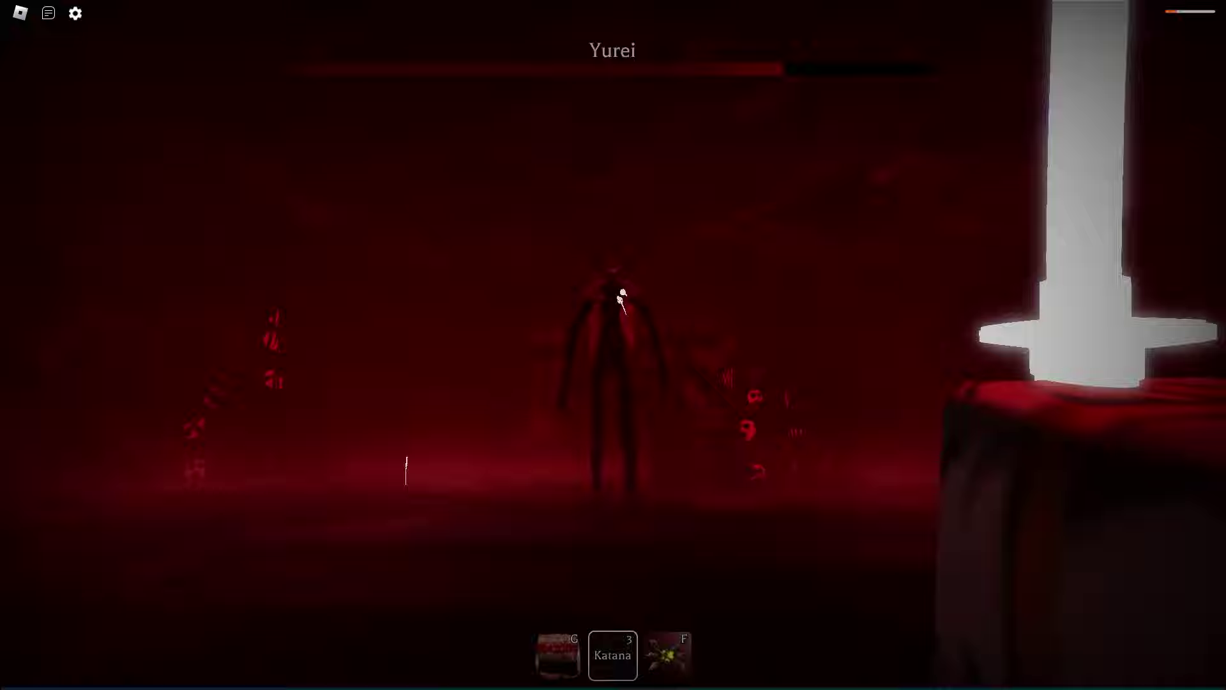
left_click(622, 297)
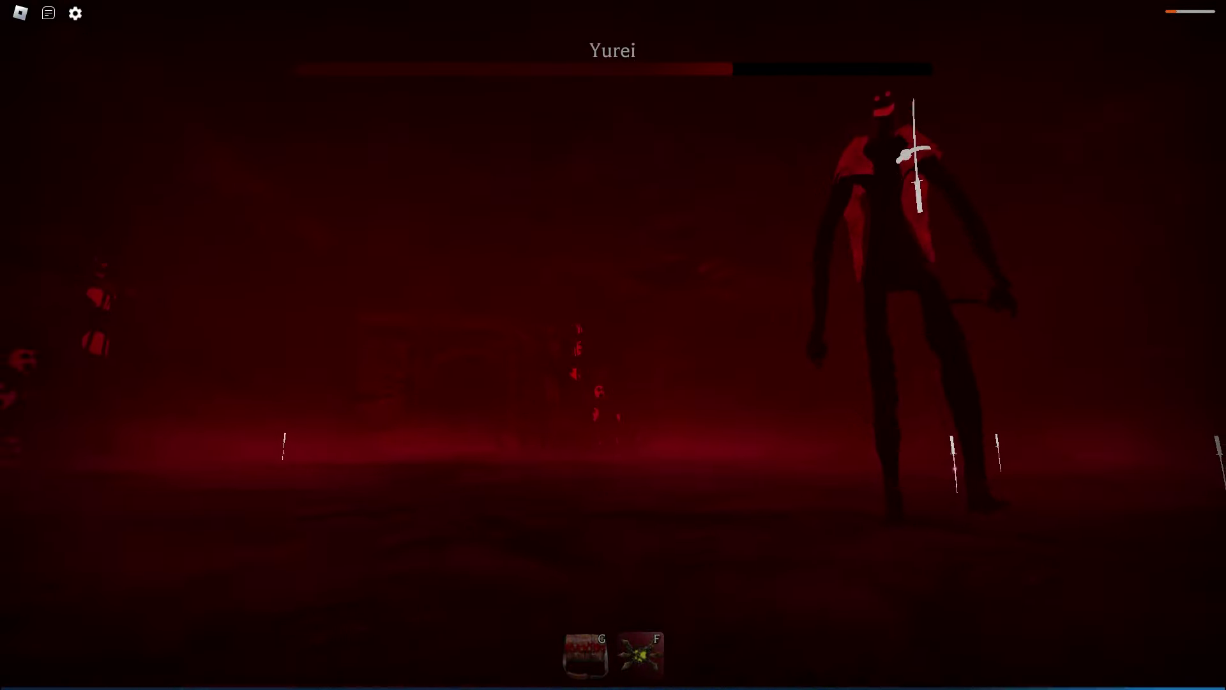
Gather more katanas from the ground and throw them at Yurei
key("e")
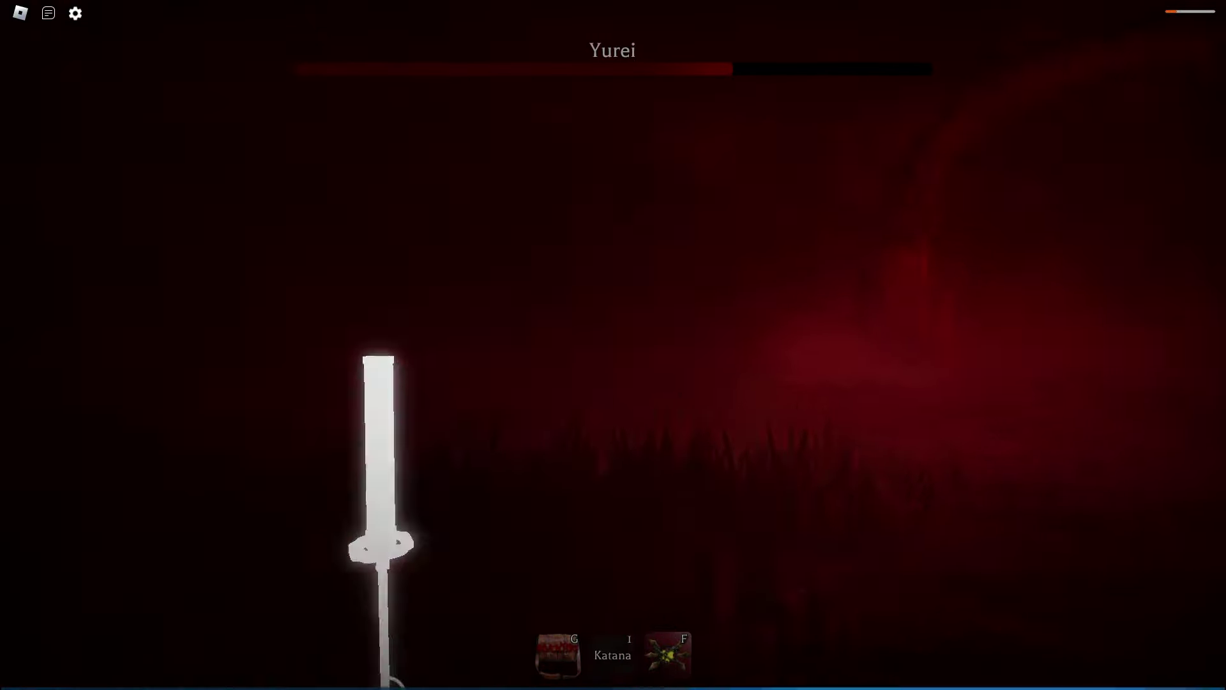
key("e")
key("e")
key("1")
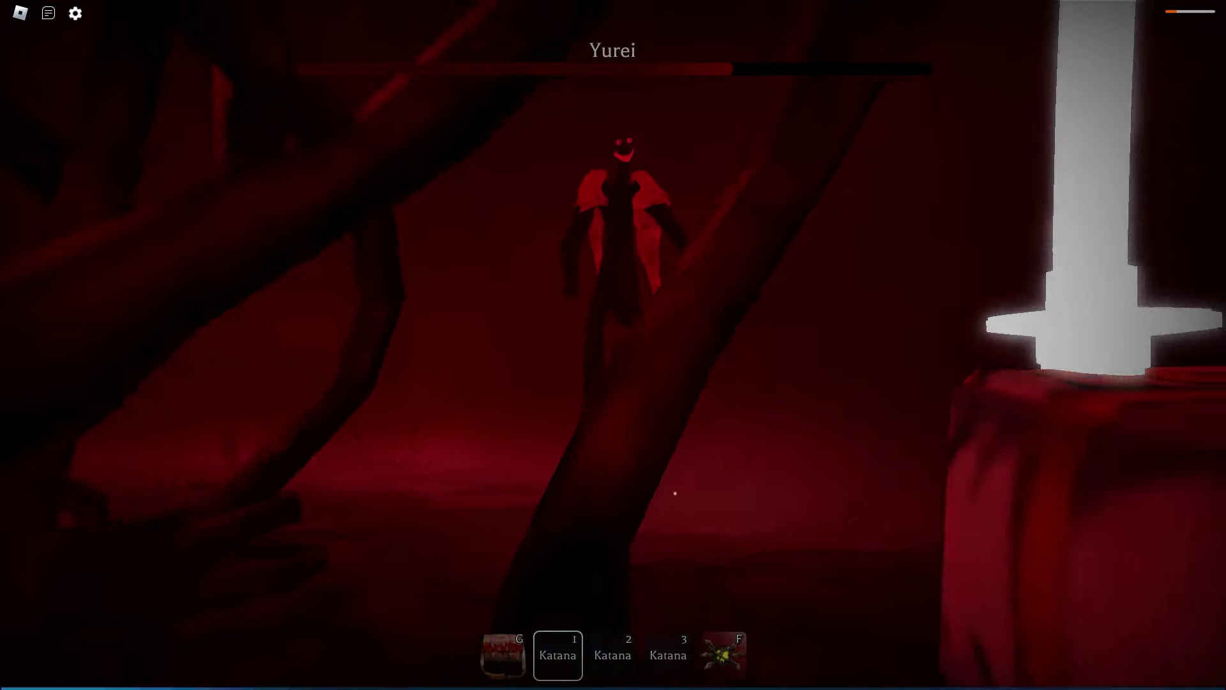
left_click(675, 493)
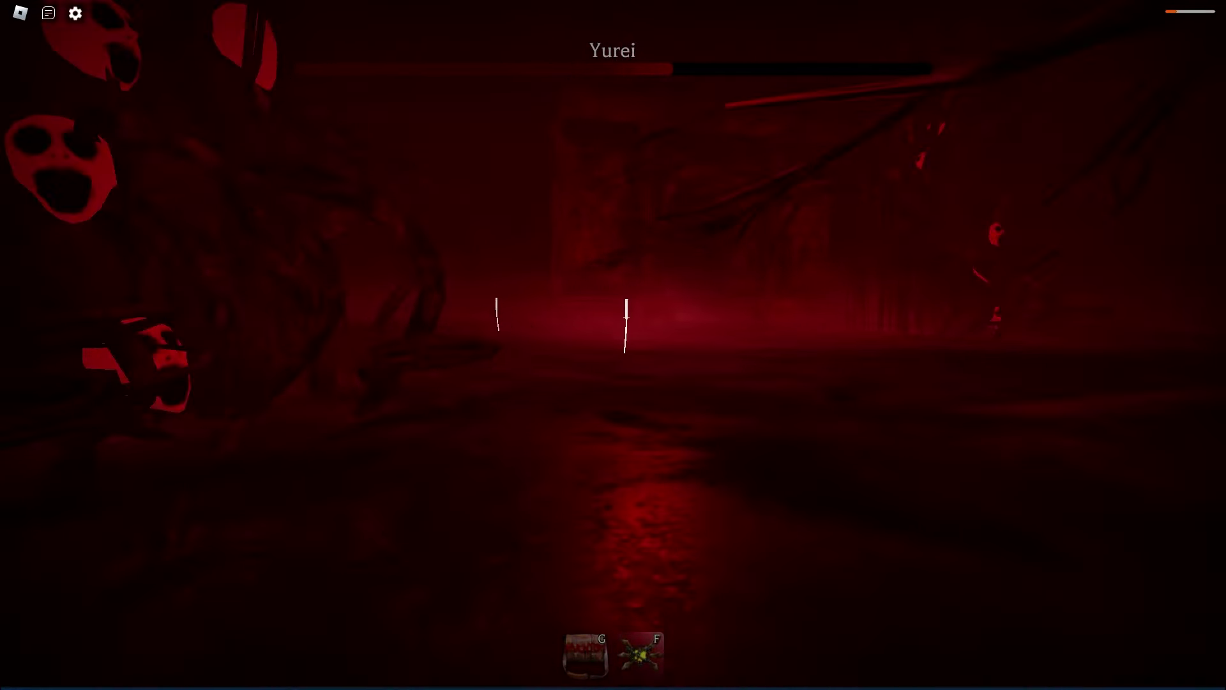
Pick up two katanas ahead and ready the first one
key("e")
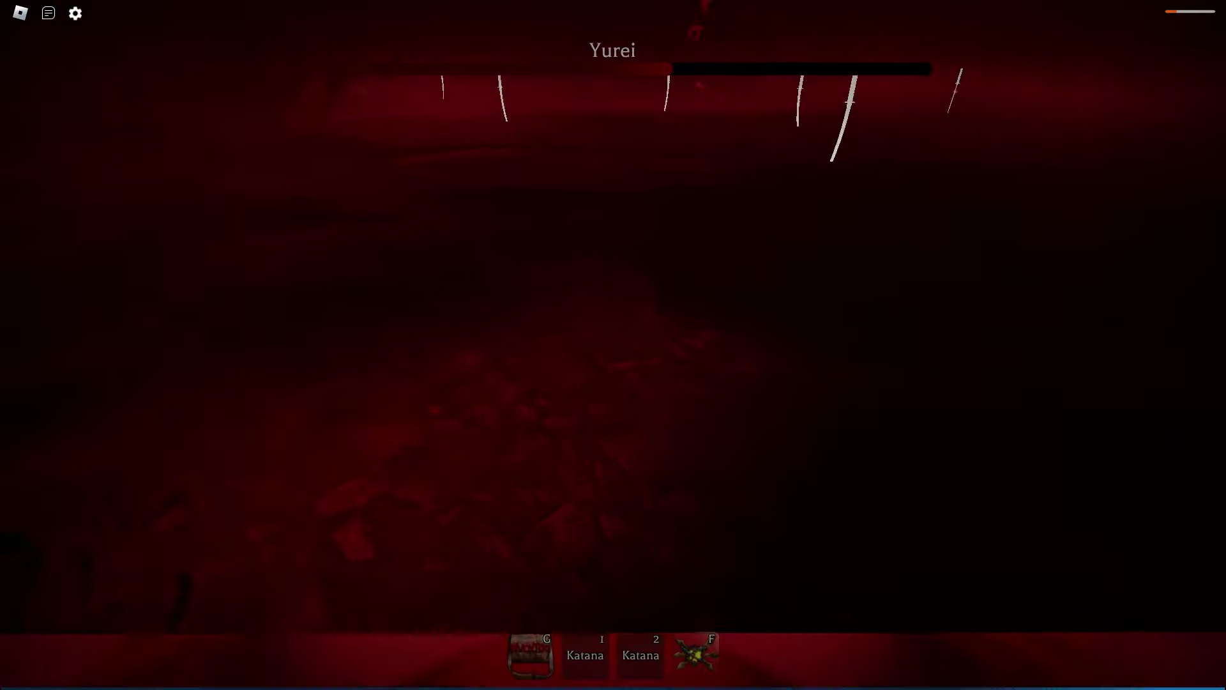
key("e")
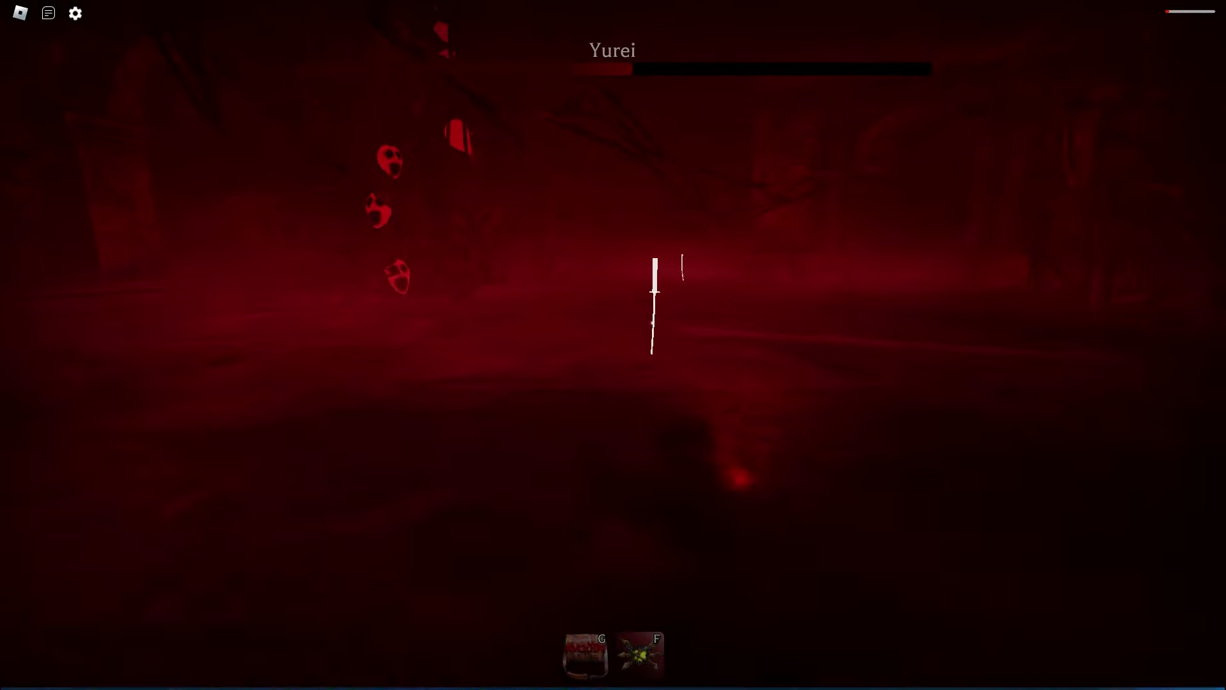
key("1")
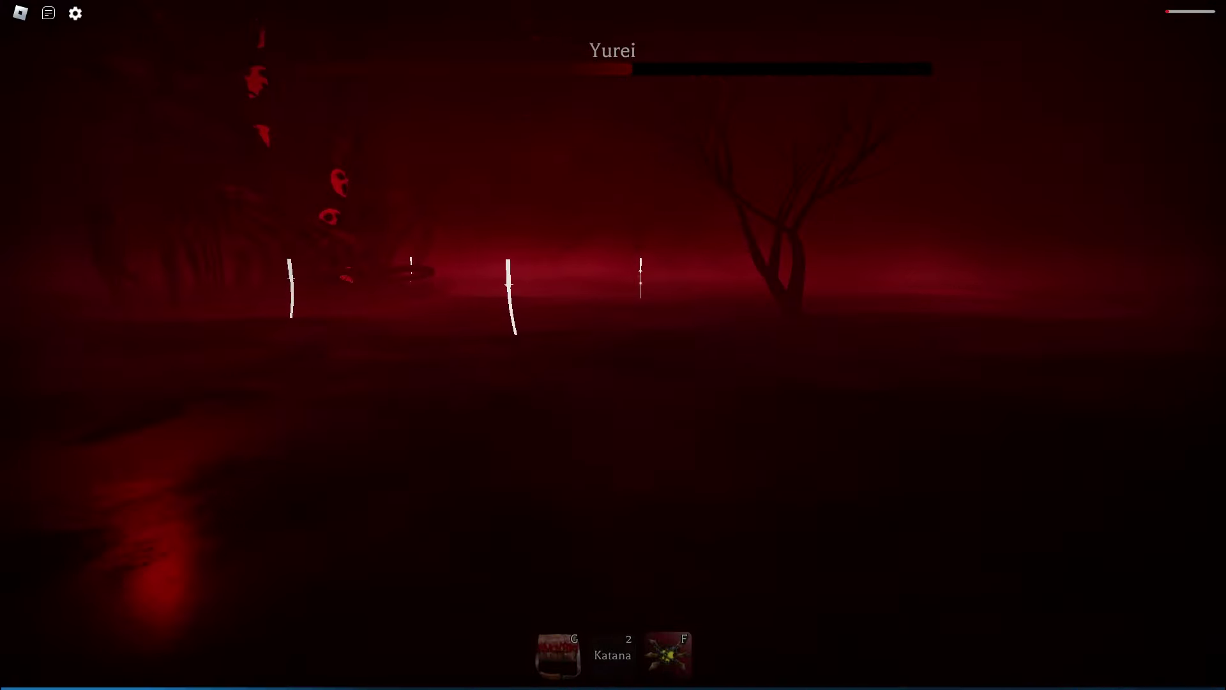
Grab two more nearby katanas and throw them at Yurei
key("e")
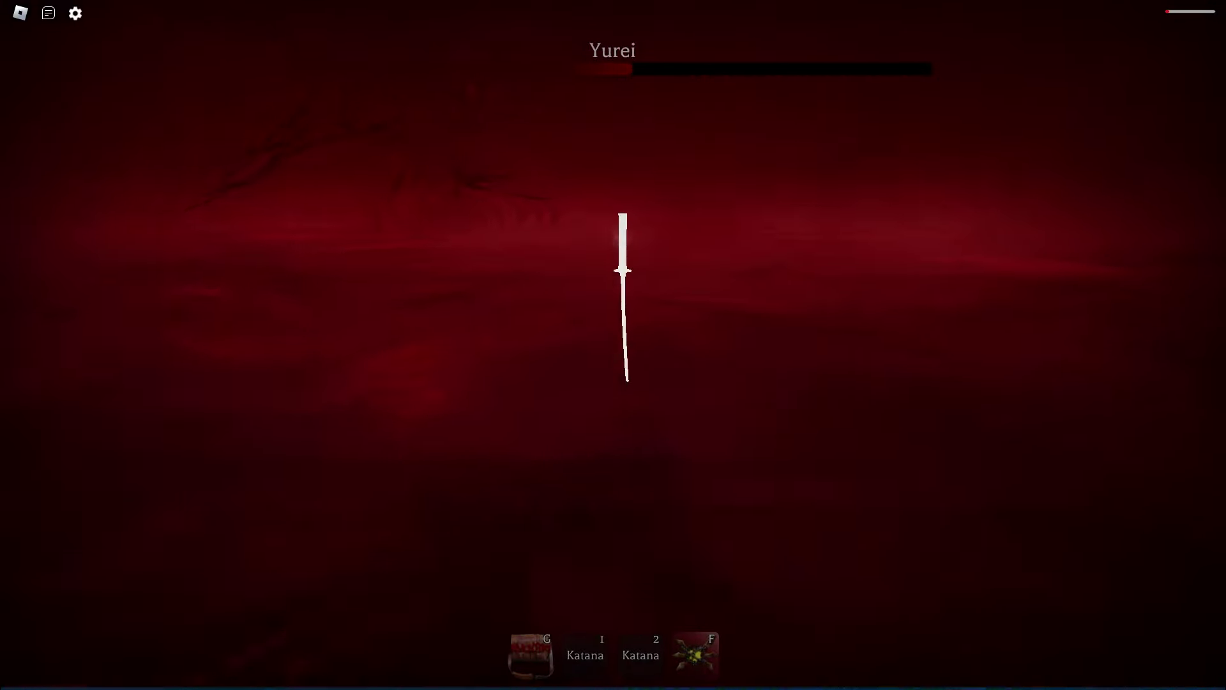
key("e")
key("1")
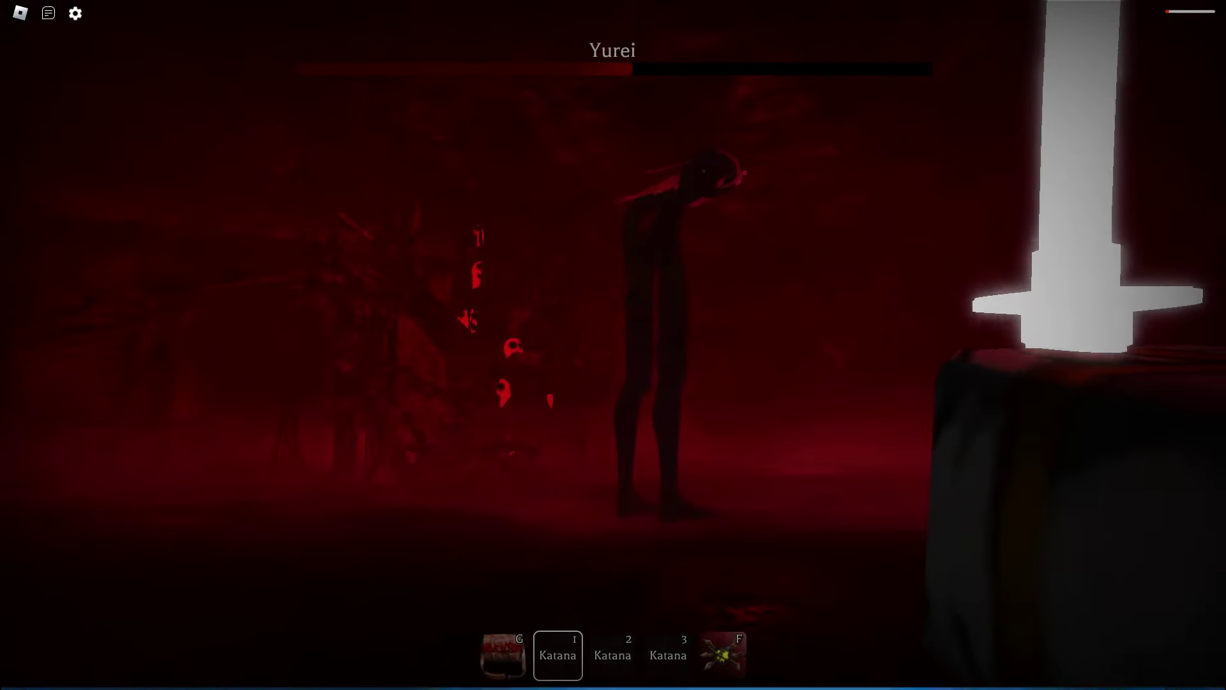
left_click(614, 346)
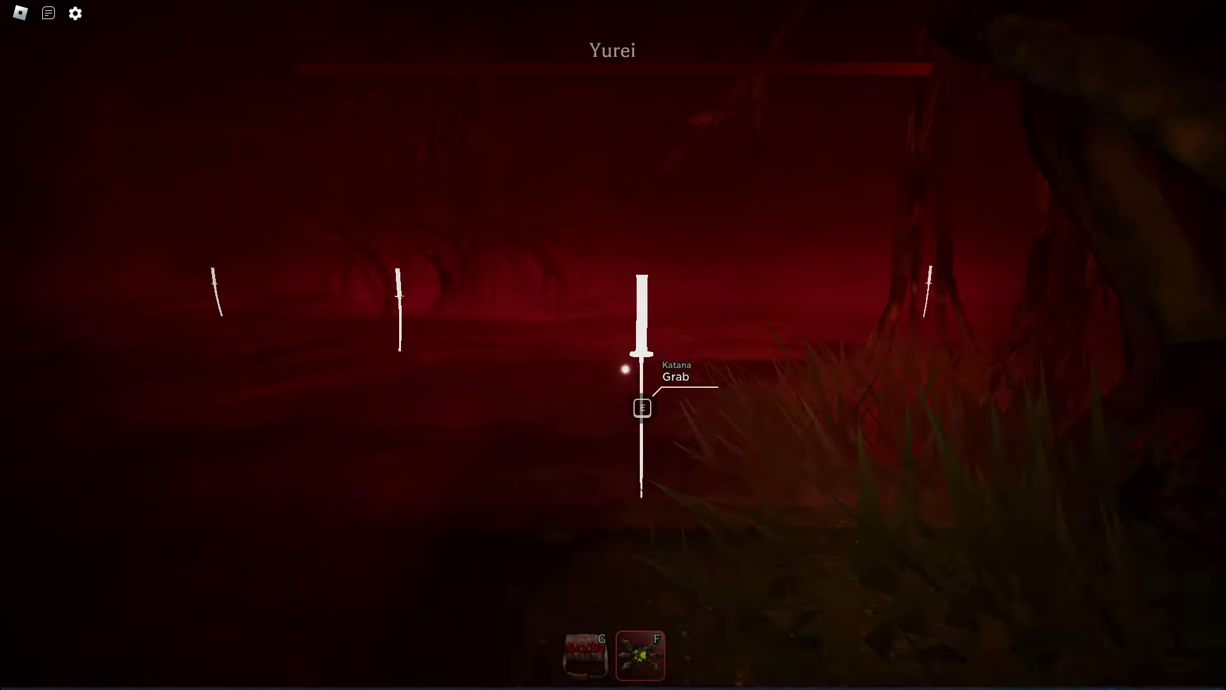
Collect three katanas near Yurei and ready the first one to throw
key("e")
key("e")
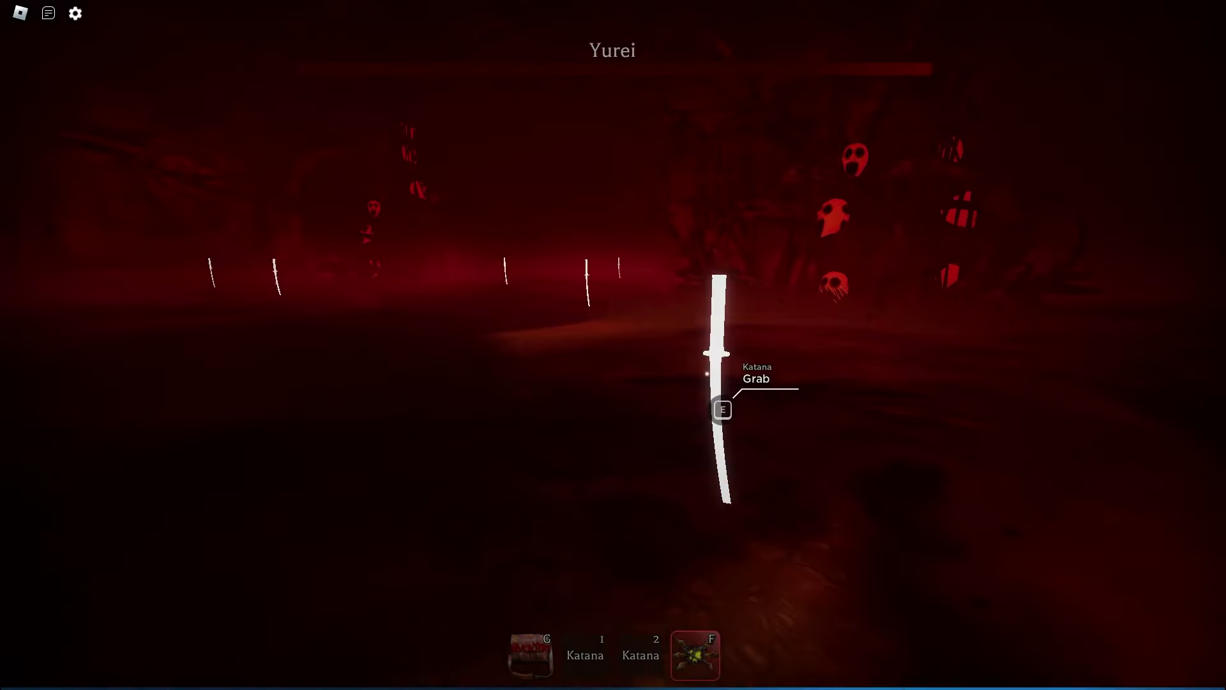
key("e")
key("1")
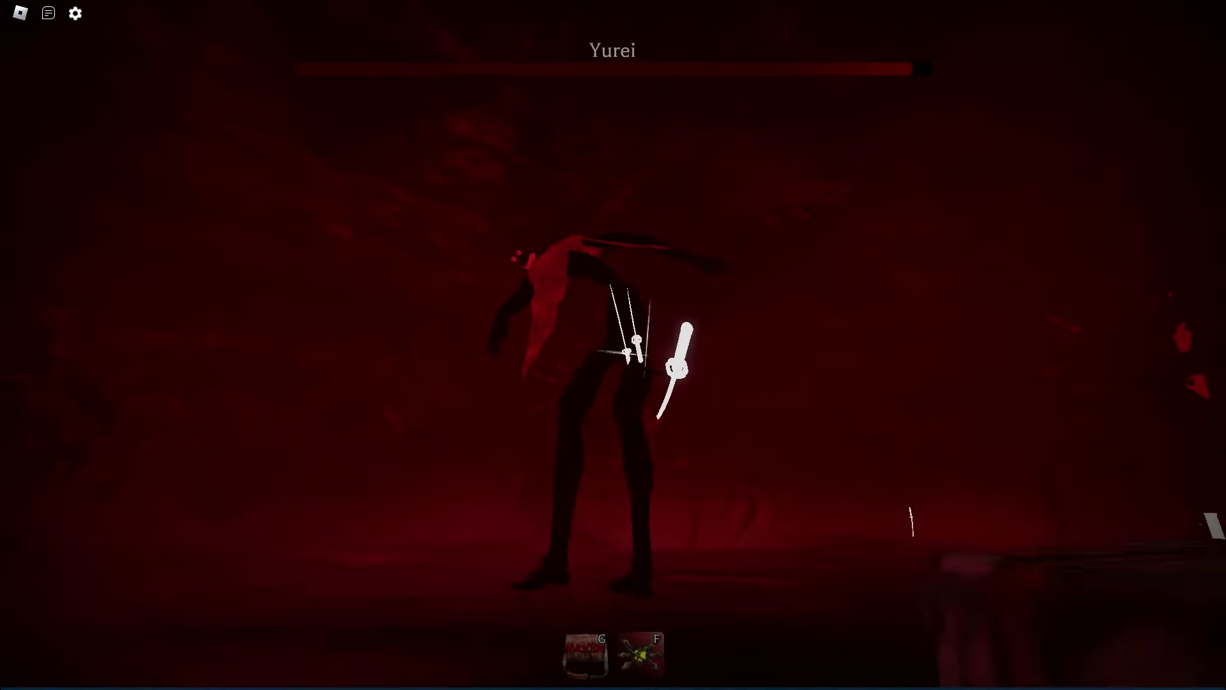
key("e")
key("e")
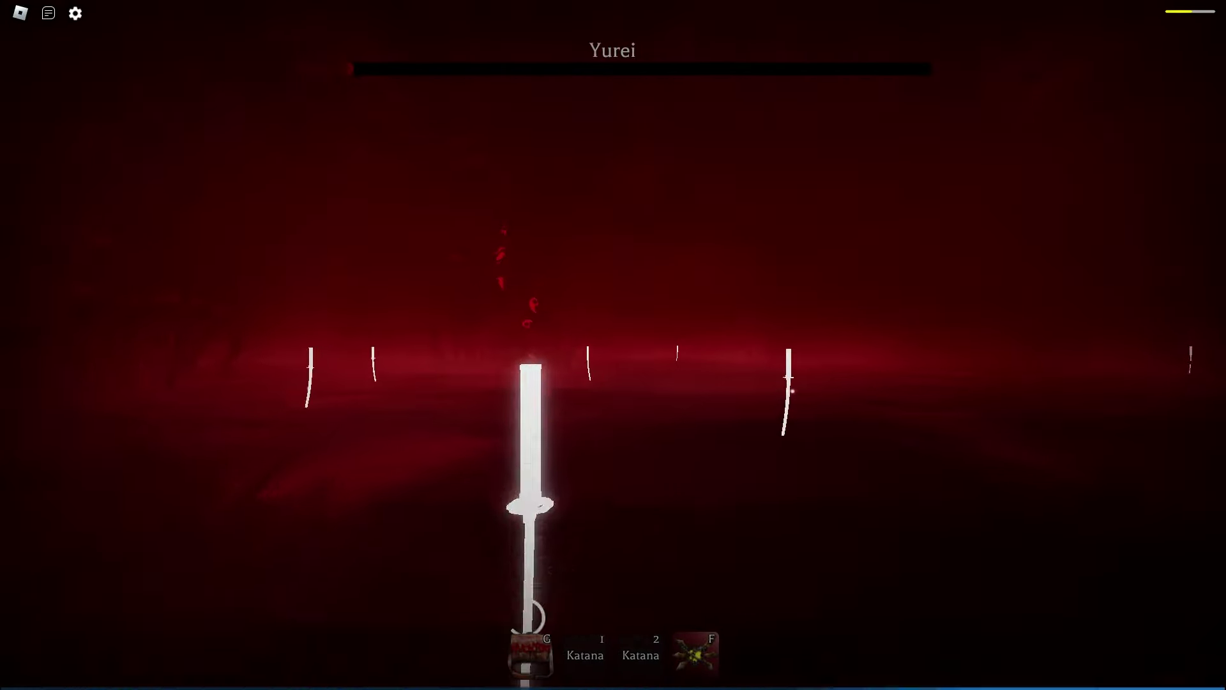
key("e")
key("1")
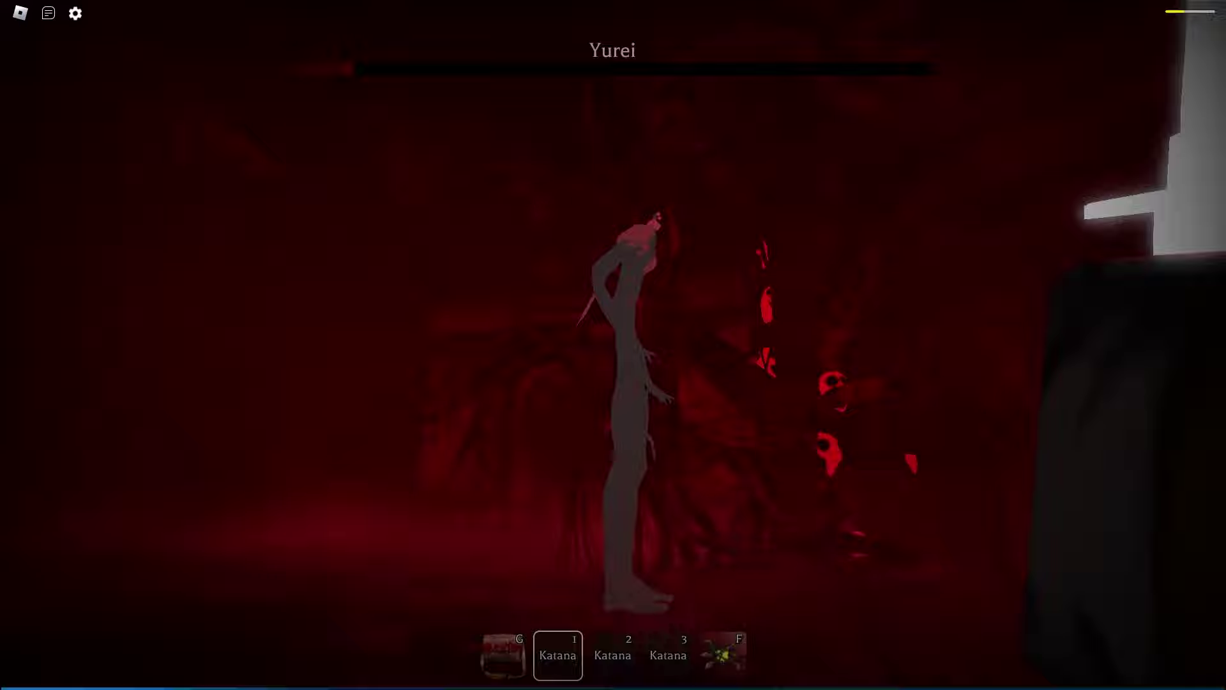